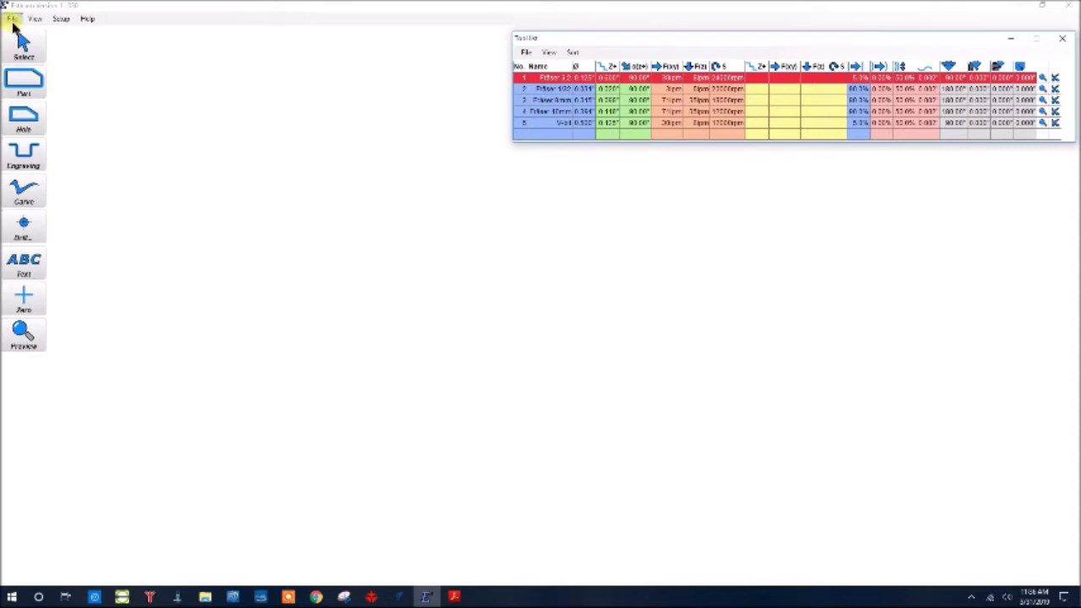
Open the notes.jpg picture from the Desktop in Estlcam
left_click(13, 19)
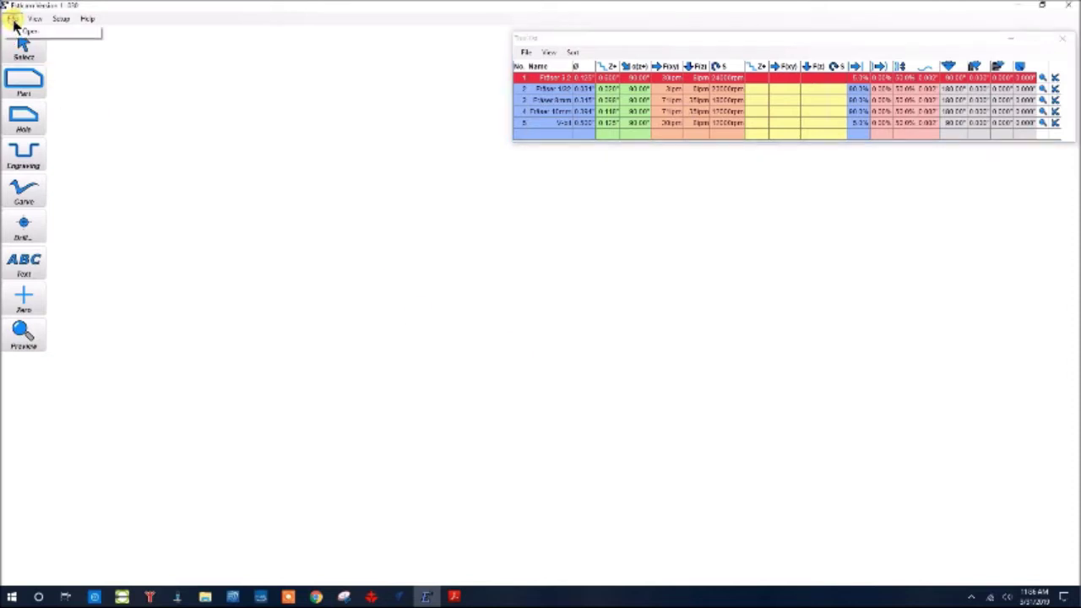
left_click(566, 188)
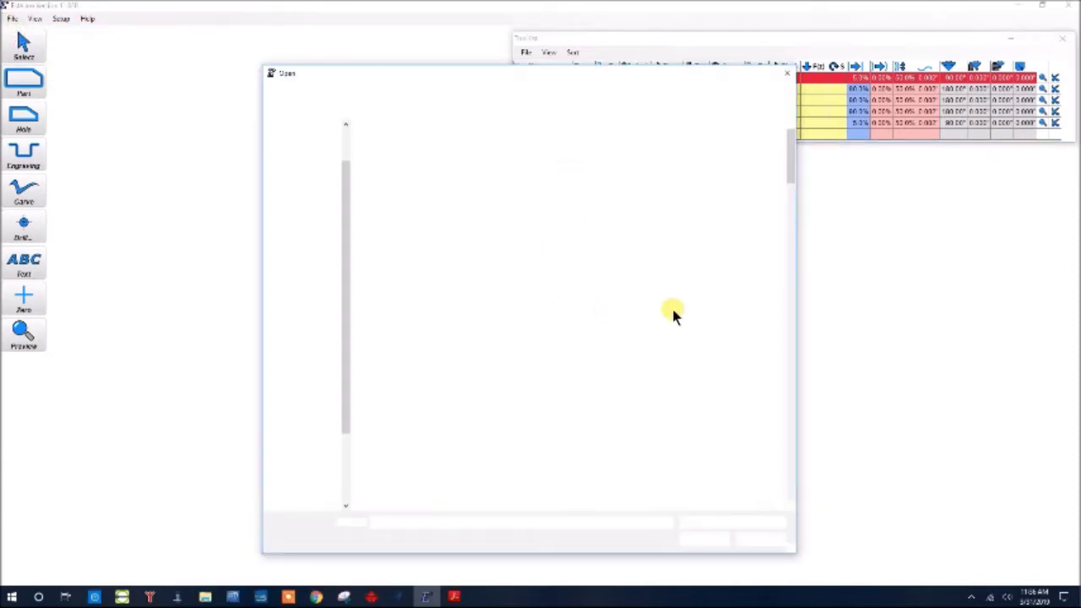
left_click_drag(792, 160, 817, 479)
left_click(664, 335)
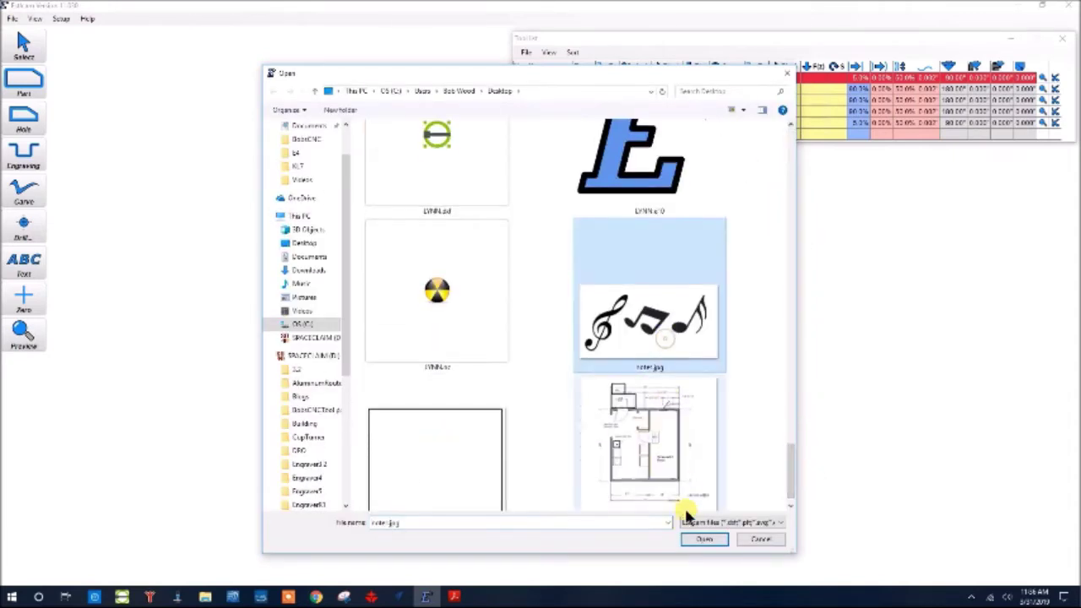
left_click(704, 539)
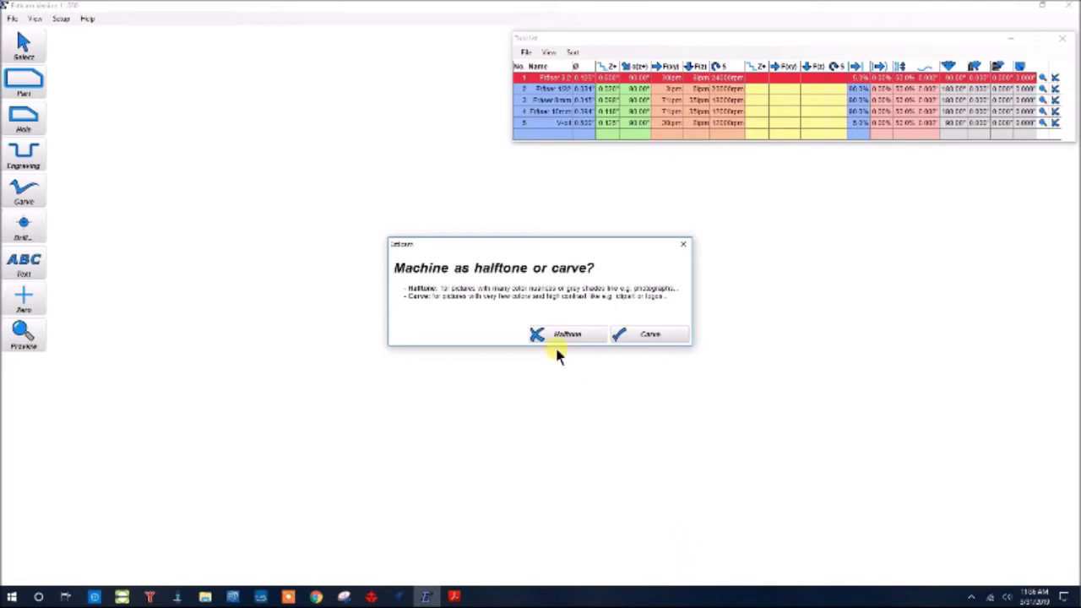
Choose Carve as the machining method for notes.jpg
left_click(651, 336)
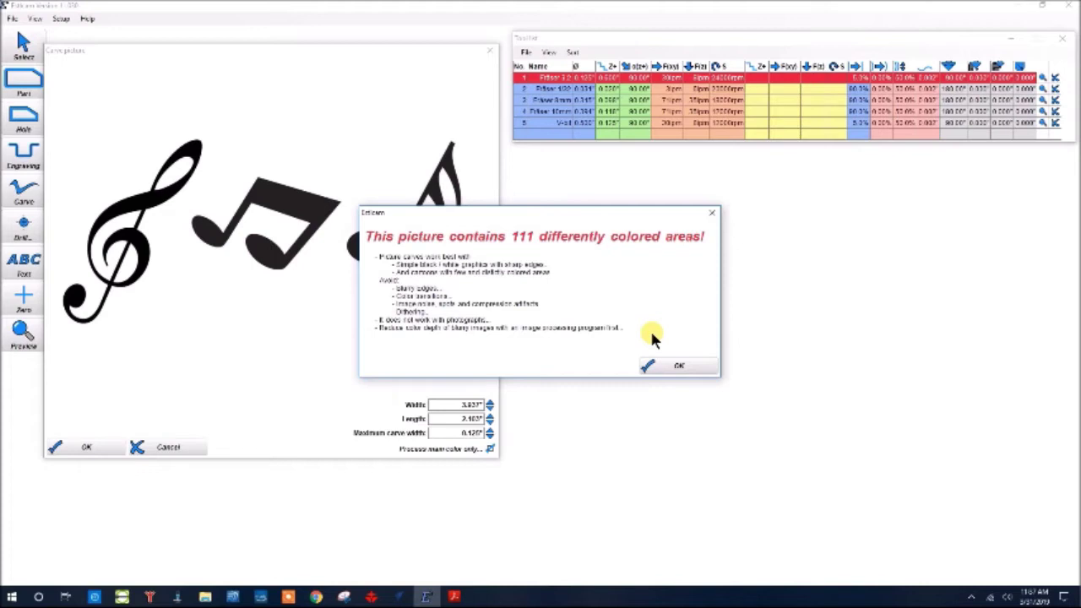
Dismiss the 111-coloured-areas warning and size the carve 20 inches wide by 10 inches long
left_click(672, 367)
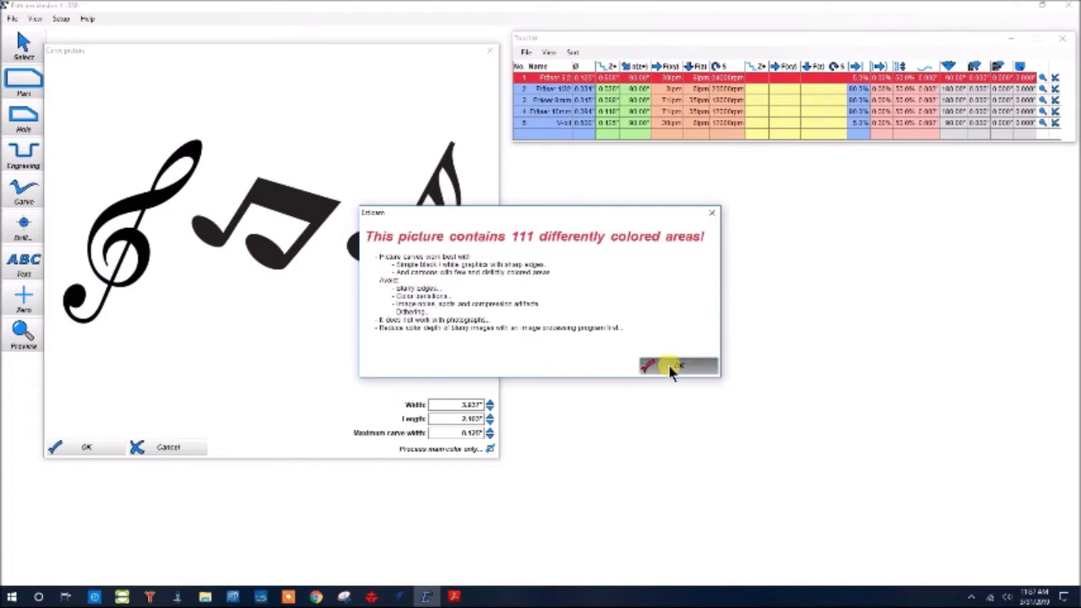
type("20")
left_click(473, 419)
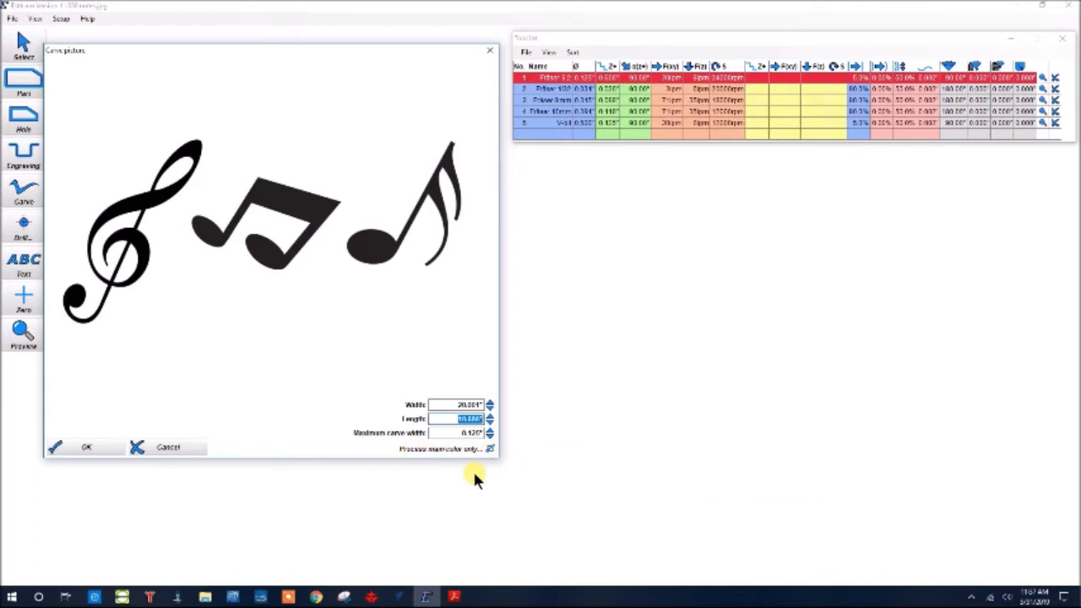
left_click(92, 448)
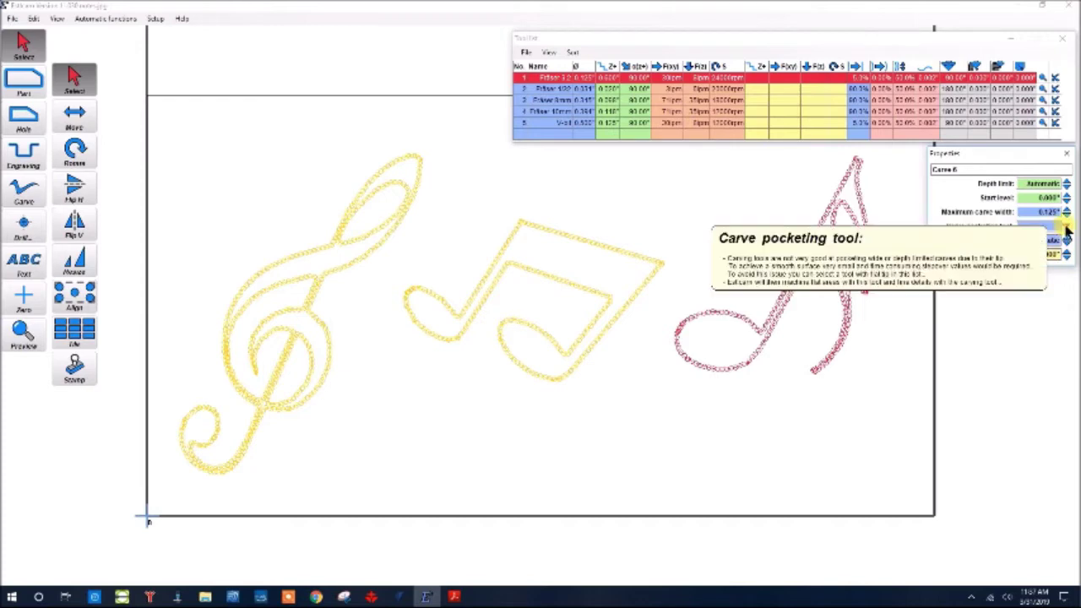
Set the carve pocketing tool to V-bit and replace the Automatic depth limit with a fixed value
left_click(1066, 227)
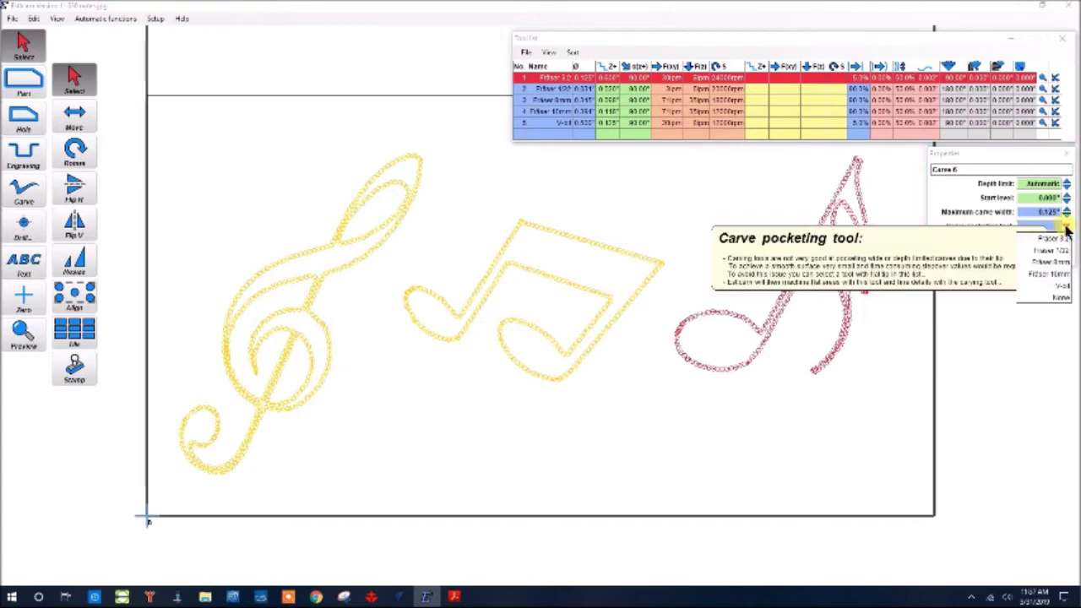
left_click(1061, 286)
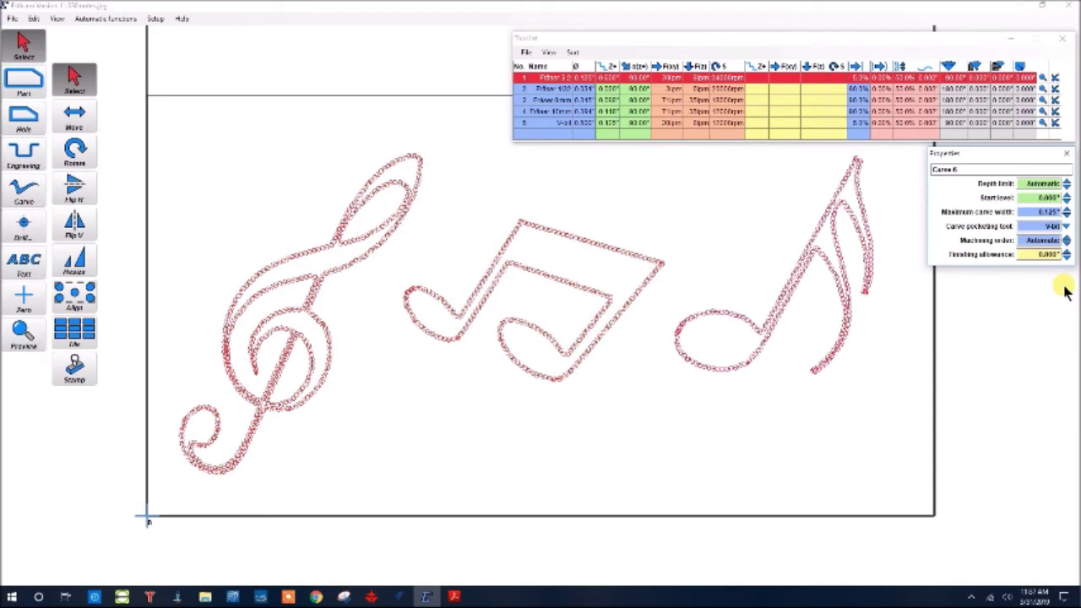
left_click(1045, 183)
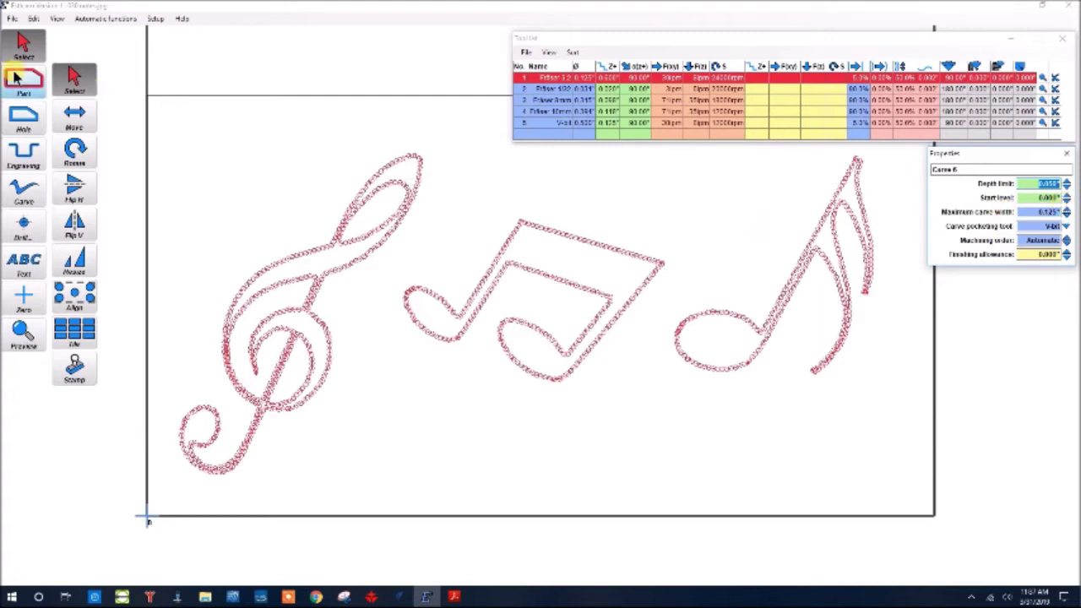
Save the carve job on the Desktop as the project file notes.e10
left_click(10, 23)
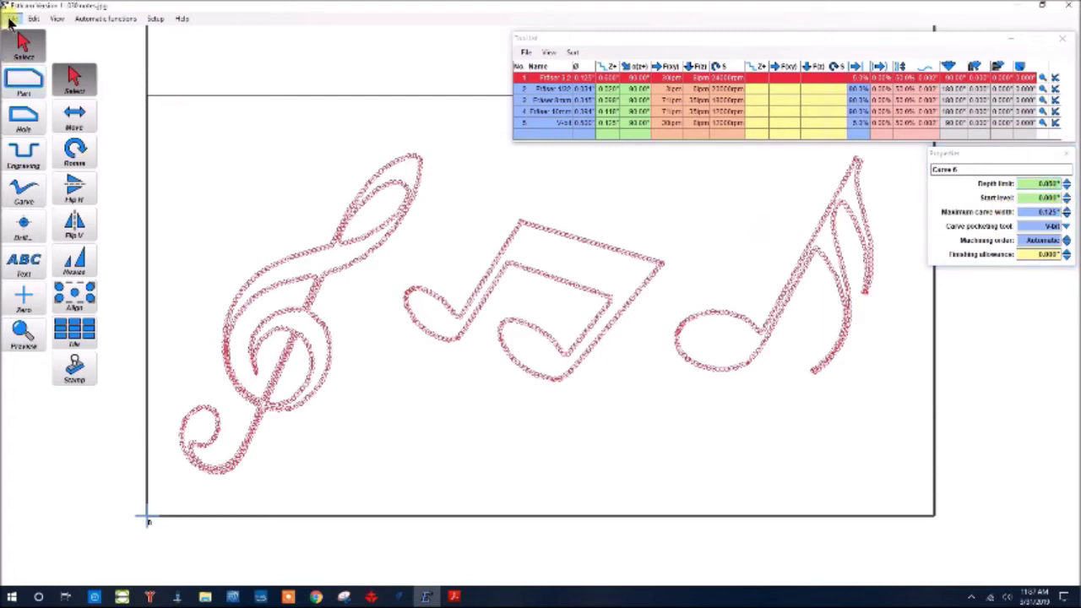
left_click(11, 19)
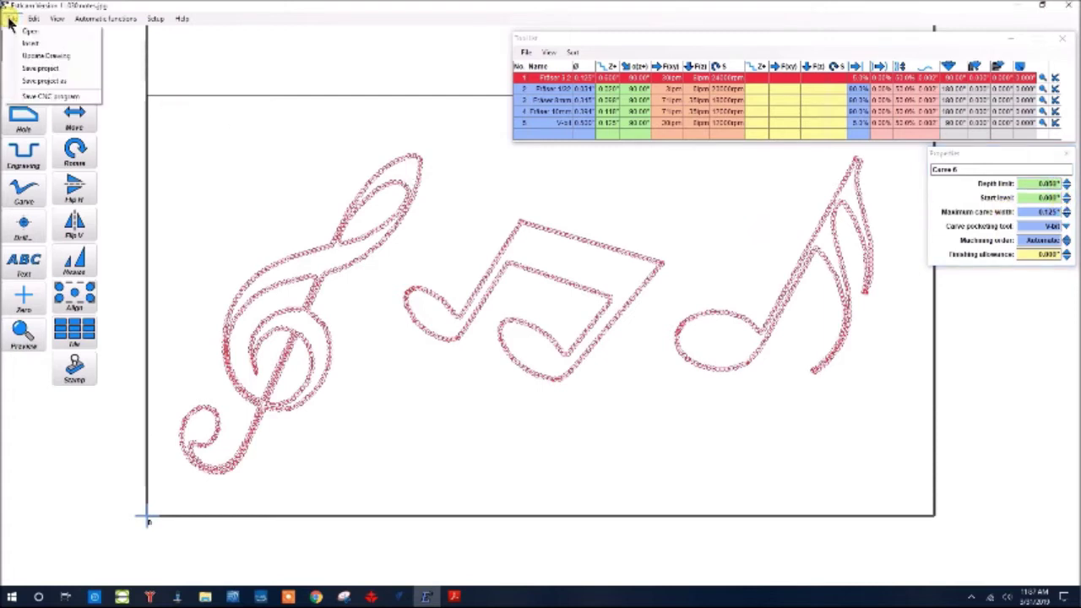
left_click(46, 71)
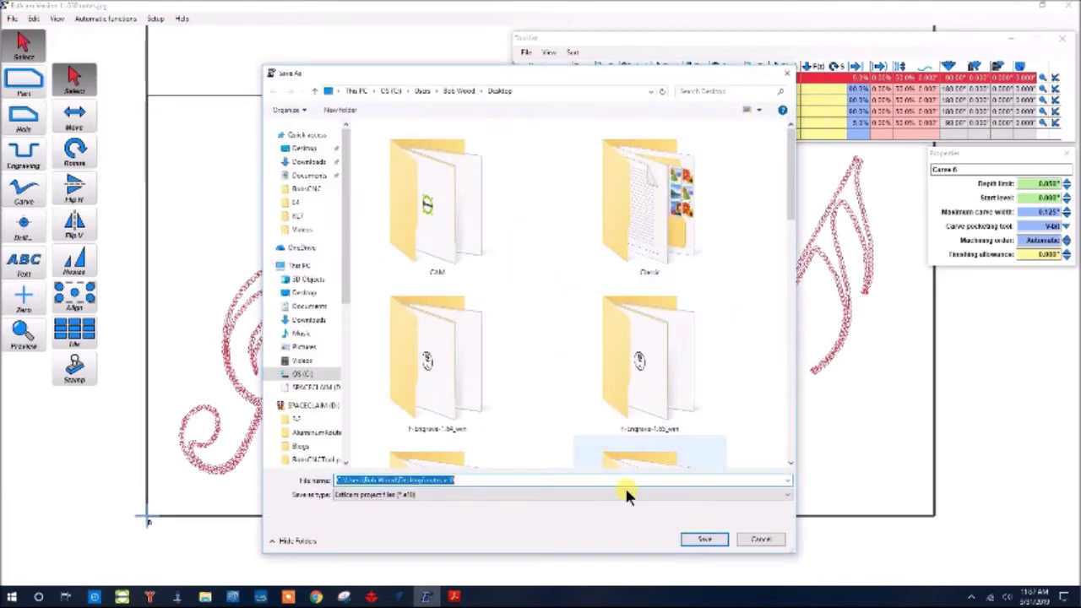
left_click(698, 539)
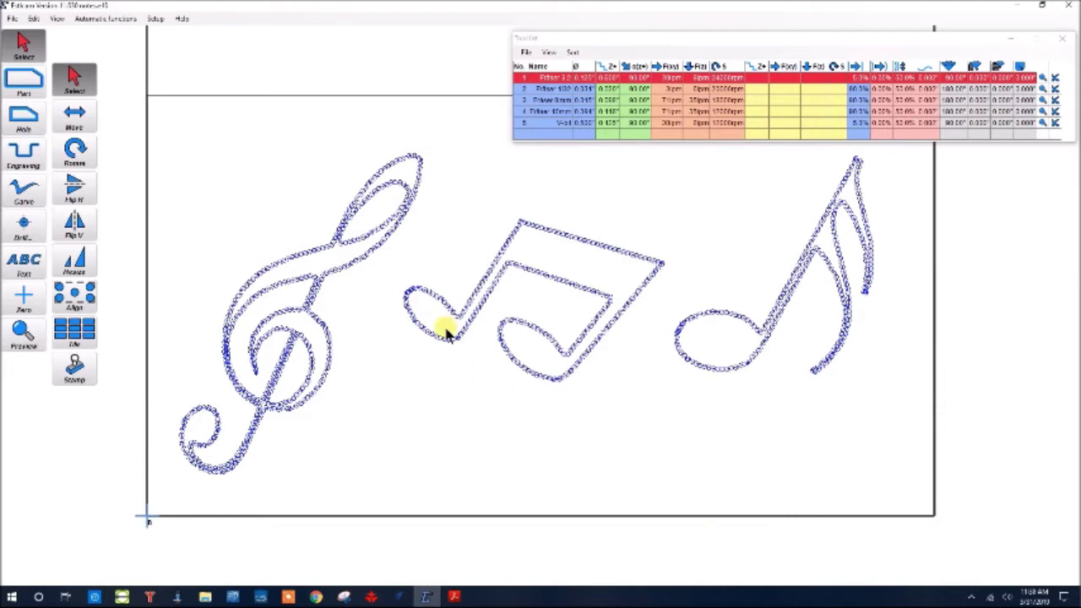
Save the carve toolpath as a CNC program and close the machining simulation
left_click(12, 19)
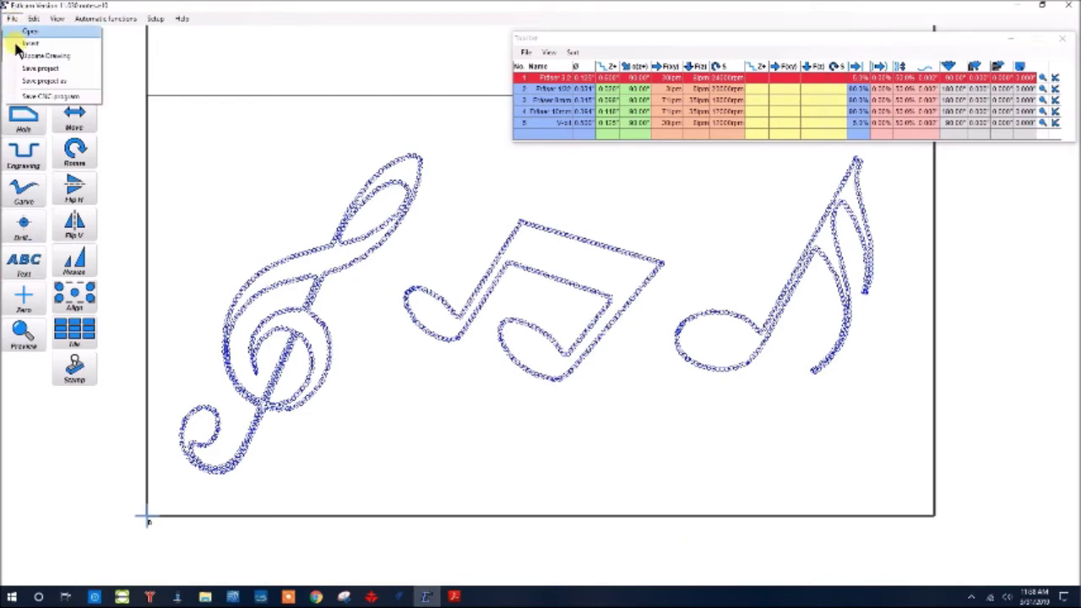
left_click(47, 100)
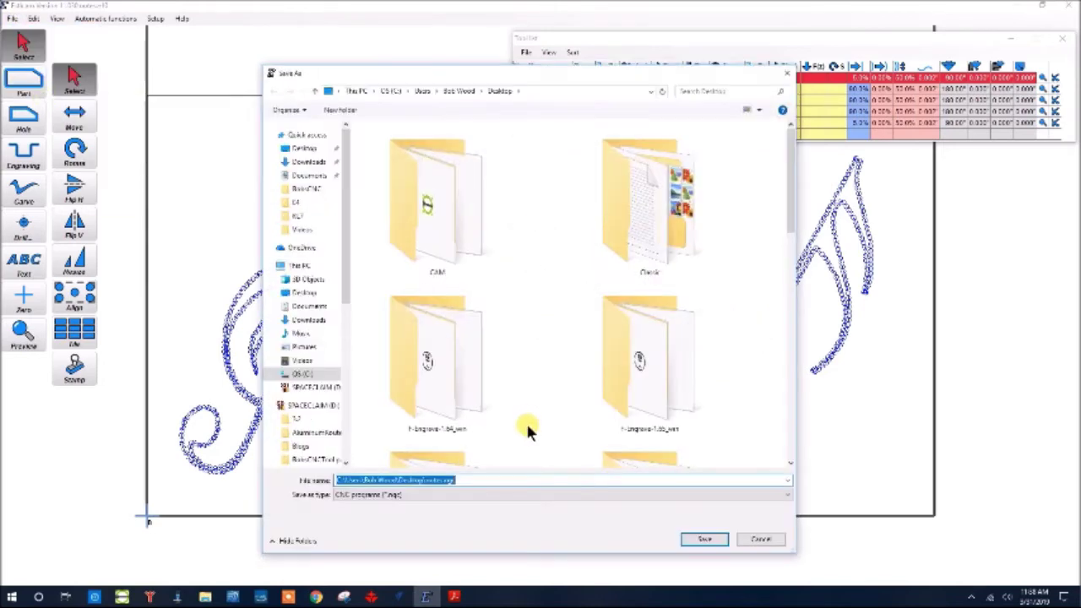
left_click(705, 540)
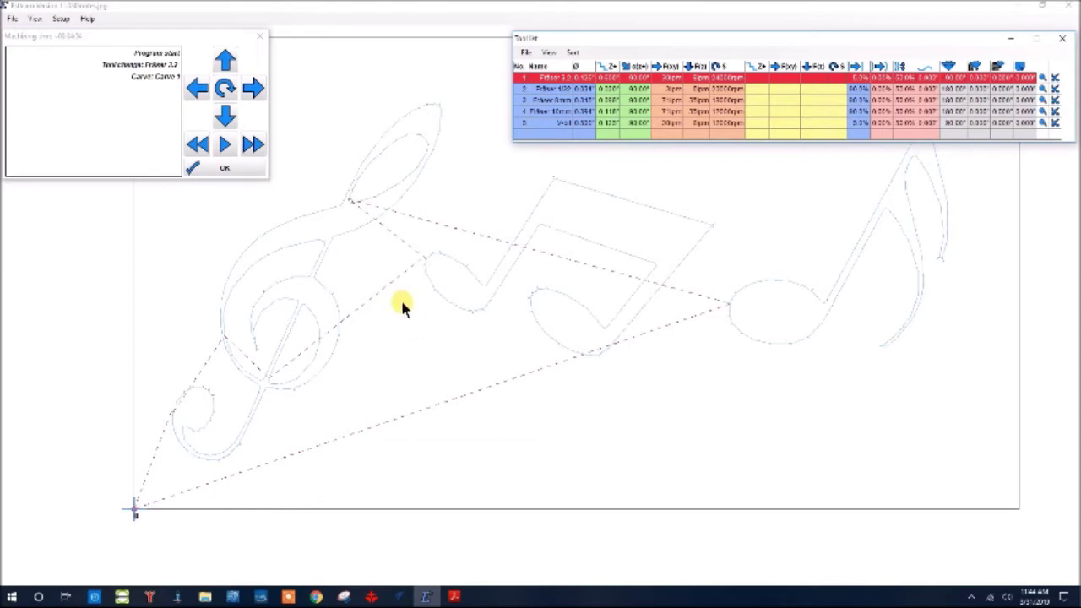
left_click(226, 169)
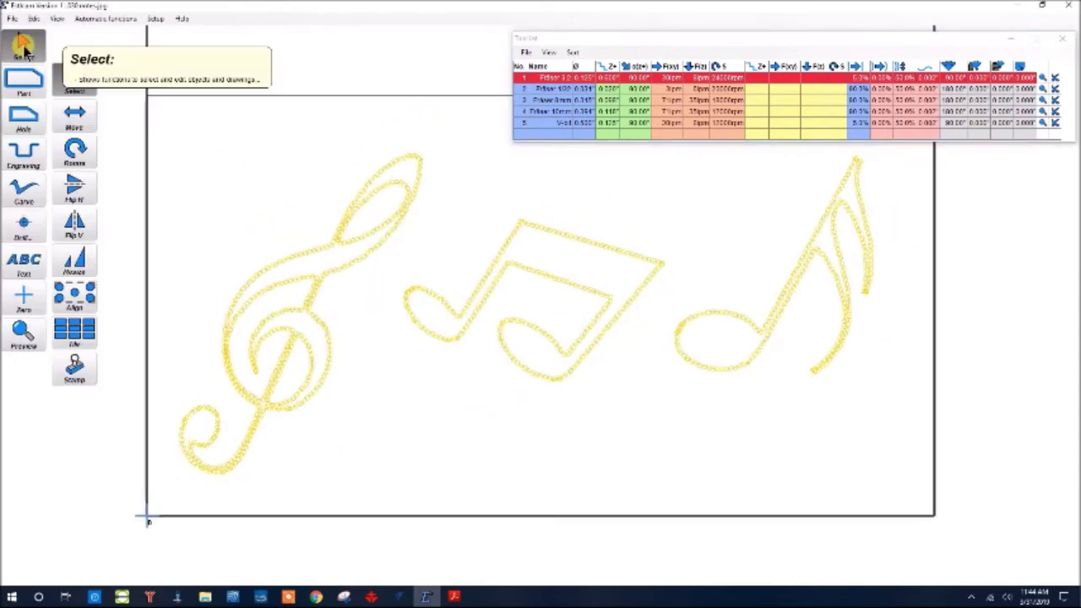
Reopen the notes.jpg picture from the Desktop
left_click(13, 18)
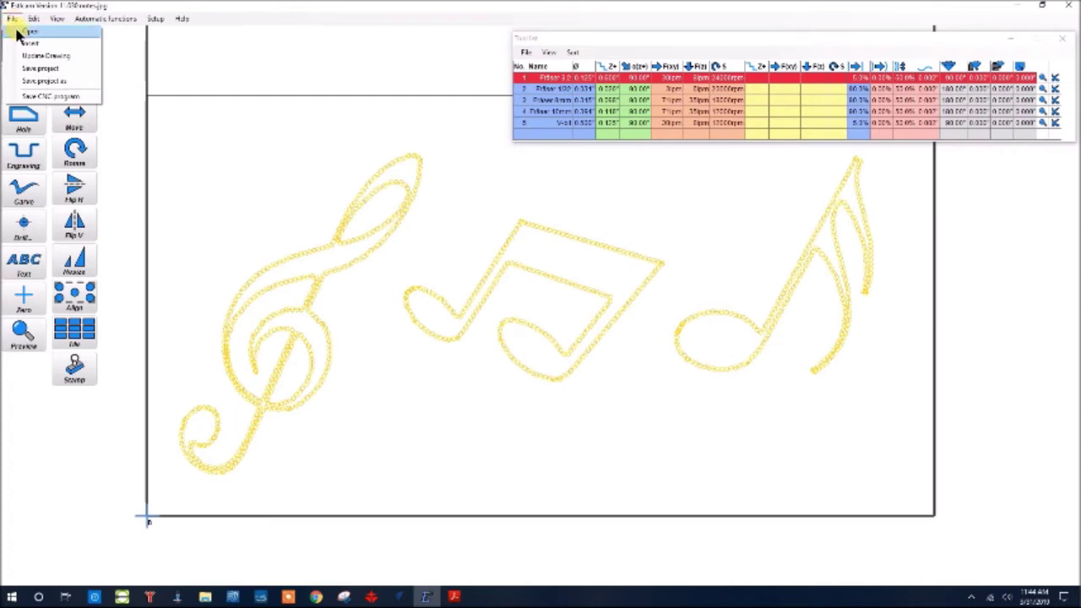
left_click(25, 32)
scroll(540, 313, "down", 10)
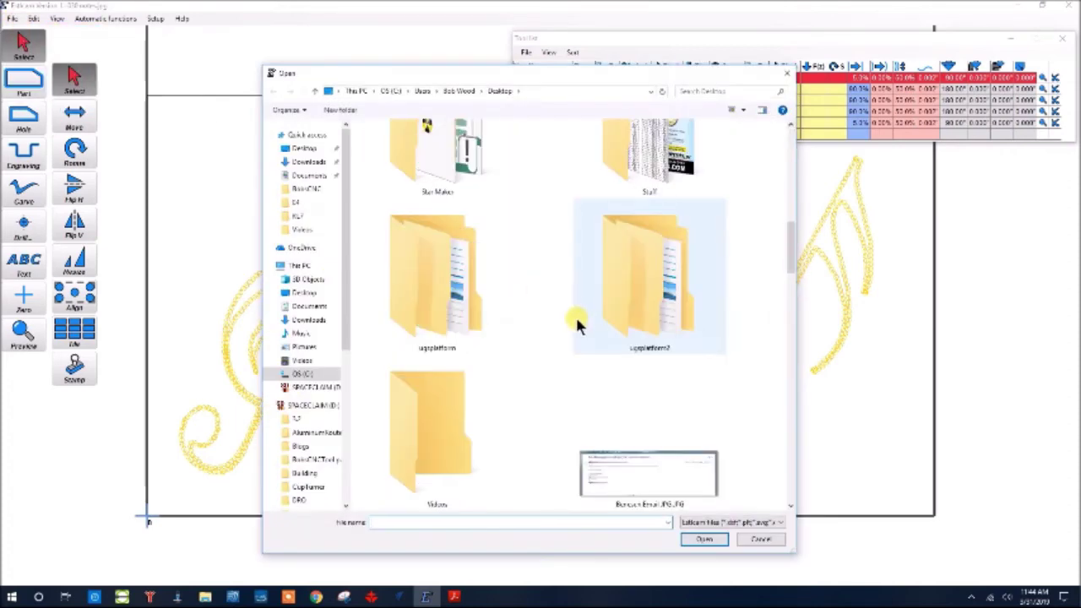
scroll(577, 330, "down", 10)
left_click(423, 296)
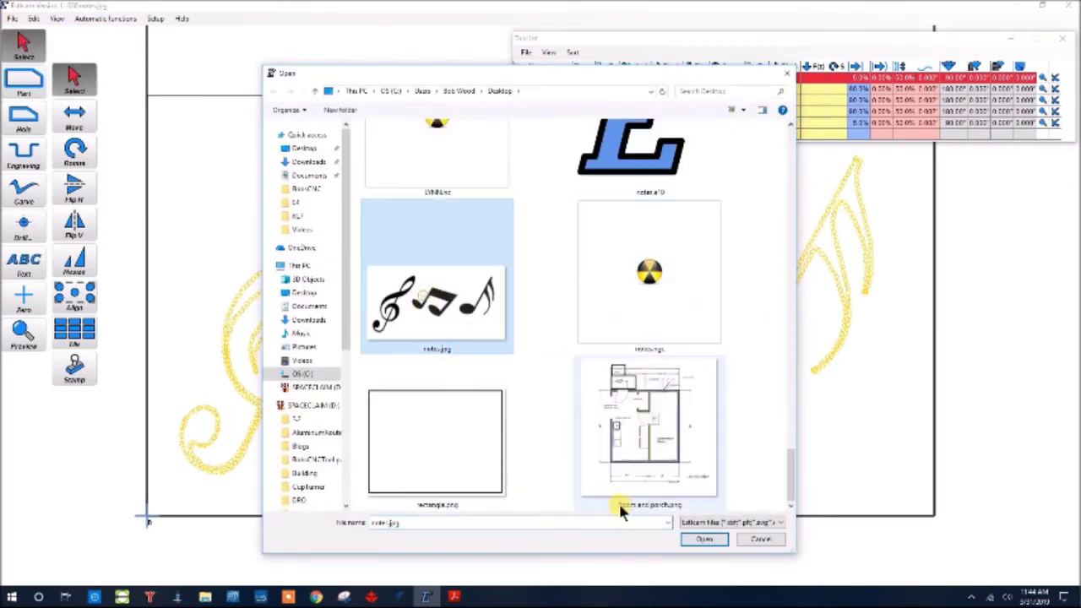
left_click(699, 539)
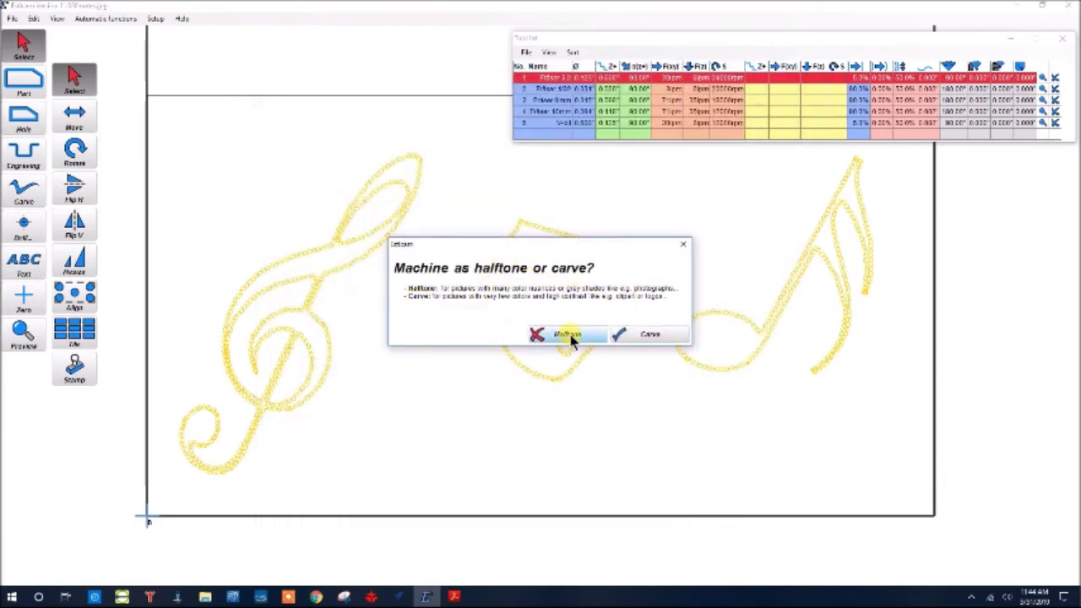
Choose Halftone as the machining method for the music-notes picture
left_click(569, 335)
scroll(477, 338, "up", 3)
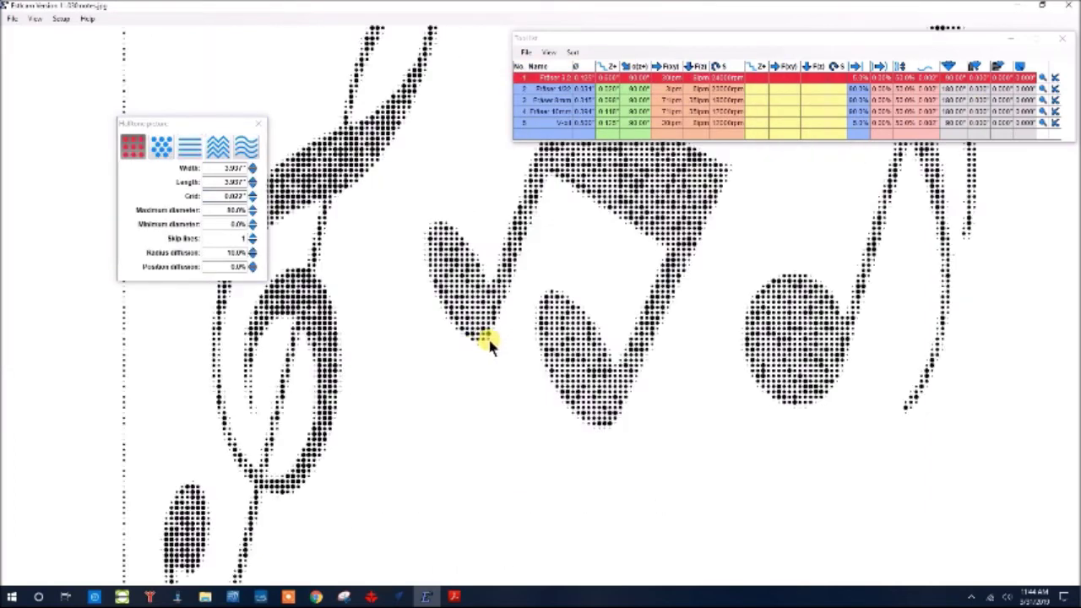
scroll(253, 329, "up", 5)
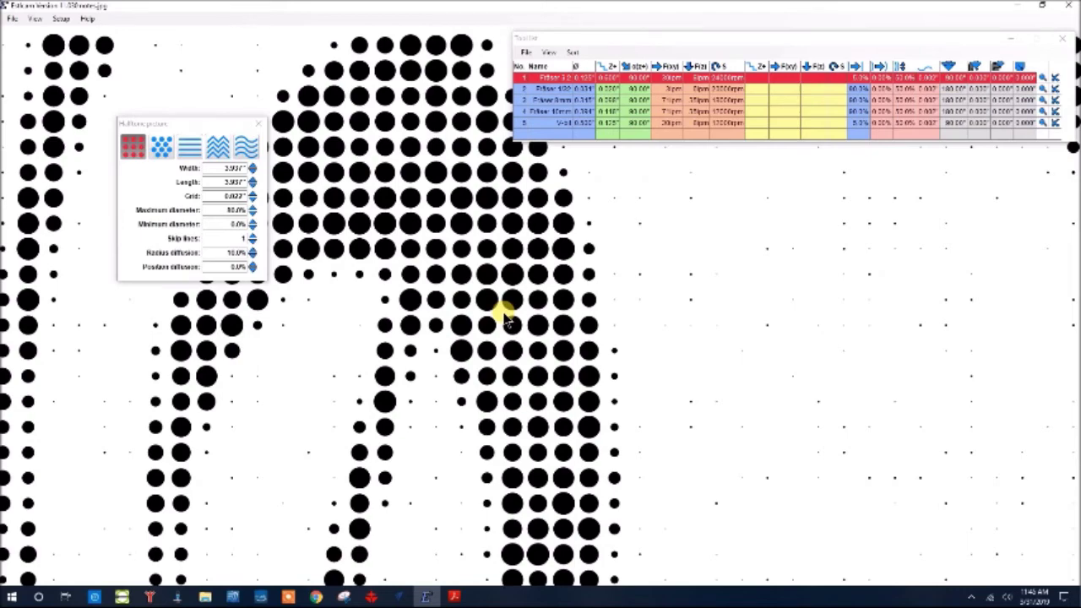
scroll(637, 342, "down", 6)
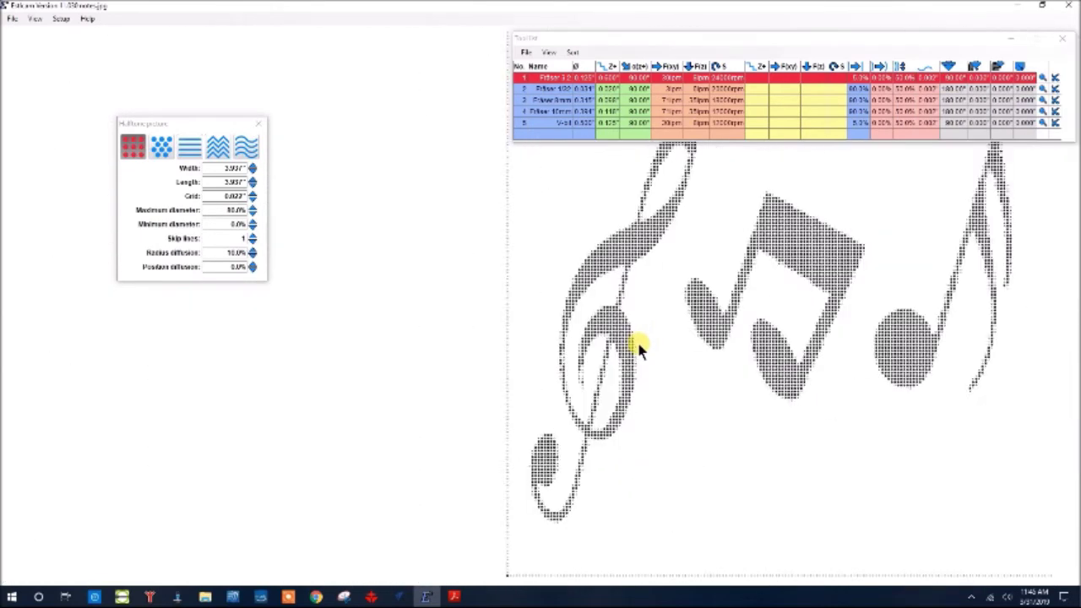
scroll(637, 342, "up", 5)
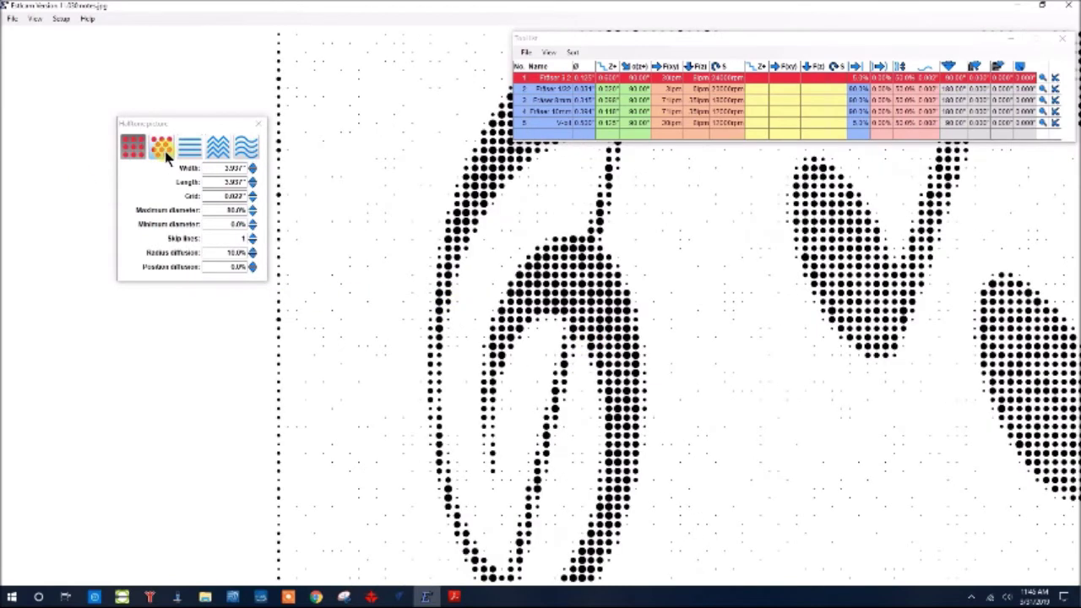
Preview the interlaced, line, zigzag and wave patterns, then return to plain dots
left_click(162, 150)
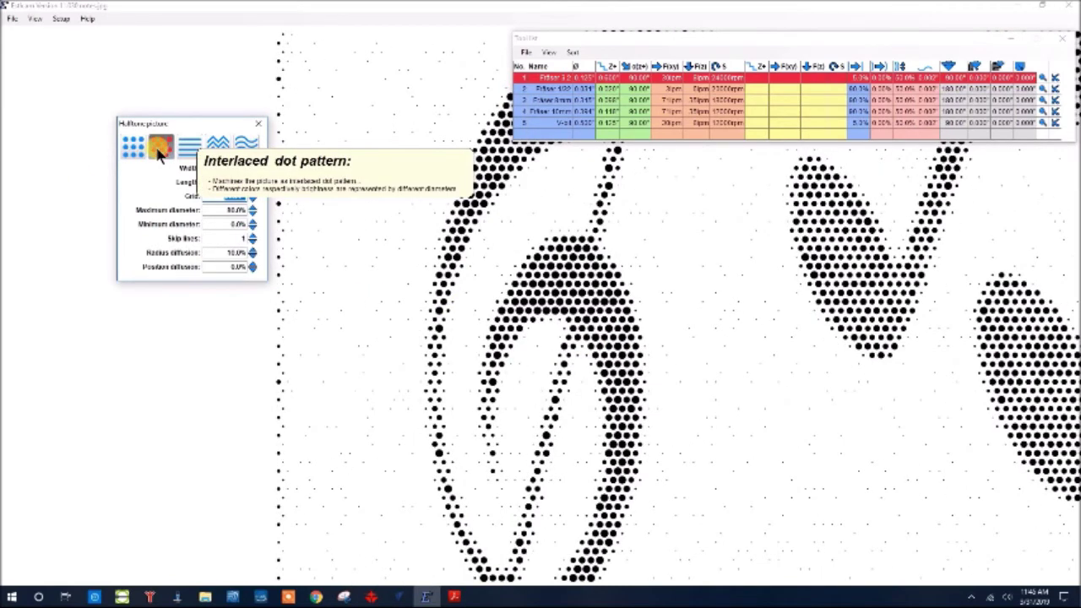
left_click(188, 148)
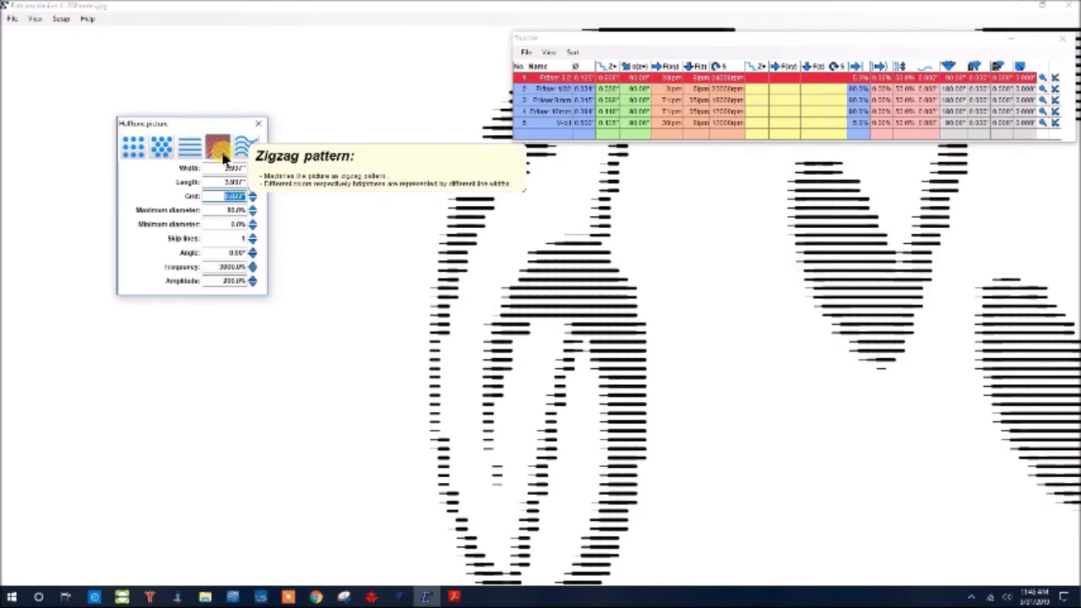
left_click(219, 150)
left_click(246, 149)
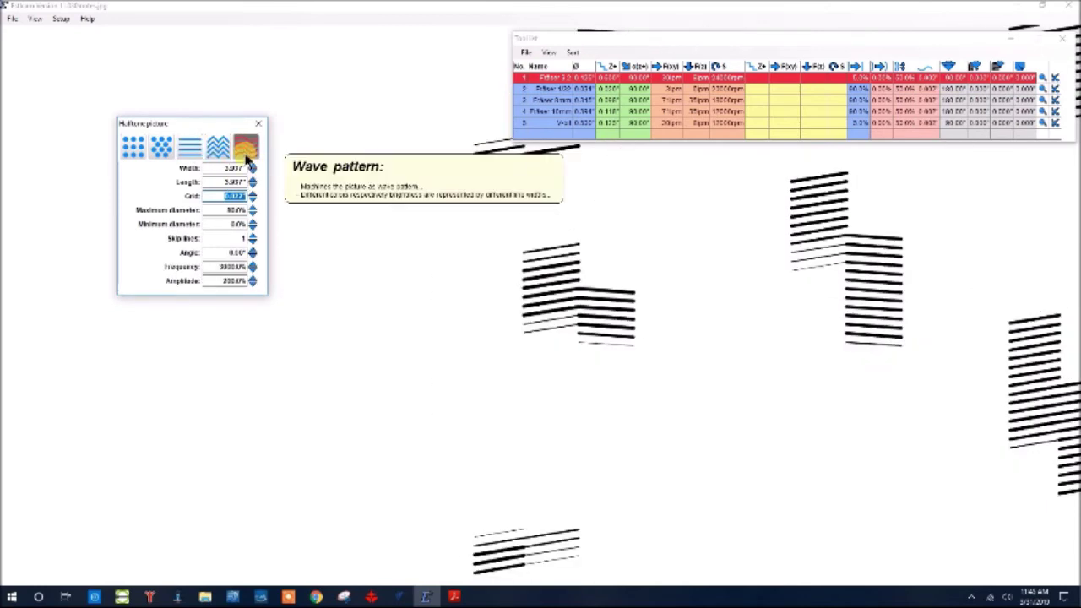
left_click(132, 147)
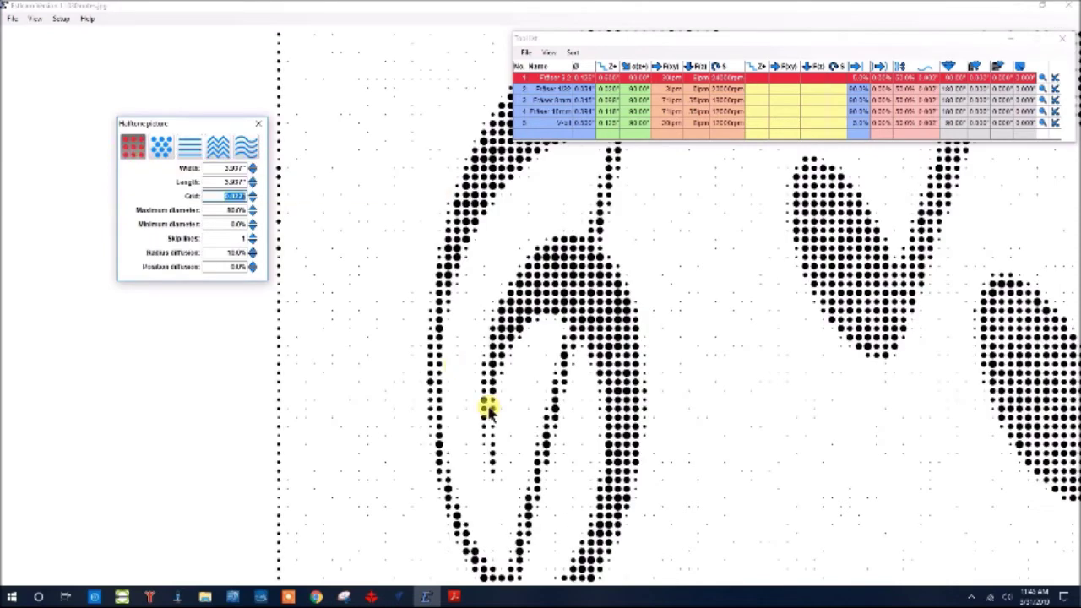
scroll(575, 368, "up", 2)
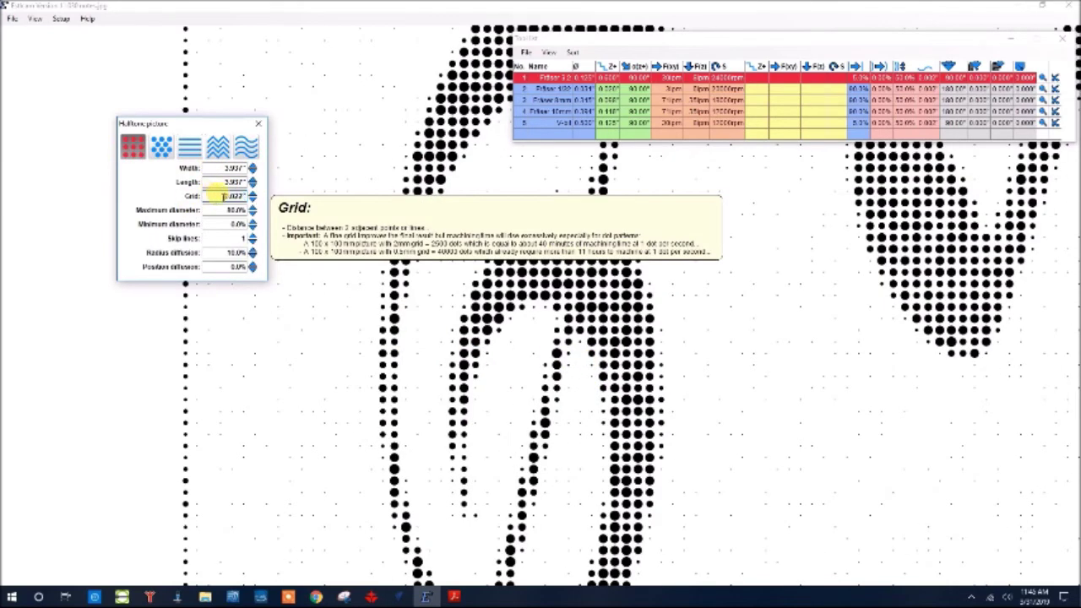
Set the halftone Grid to 0.010" and Radius diffusion to 50.0%
type("0.010")
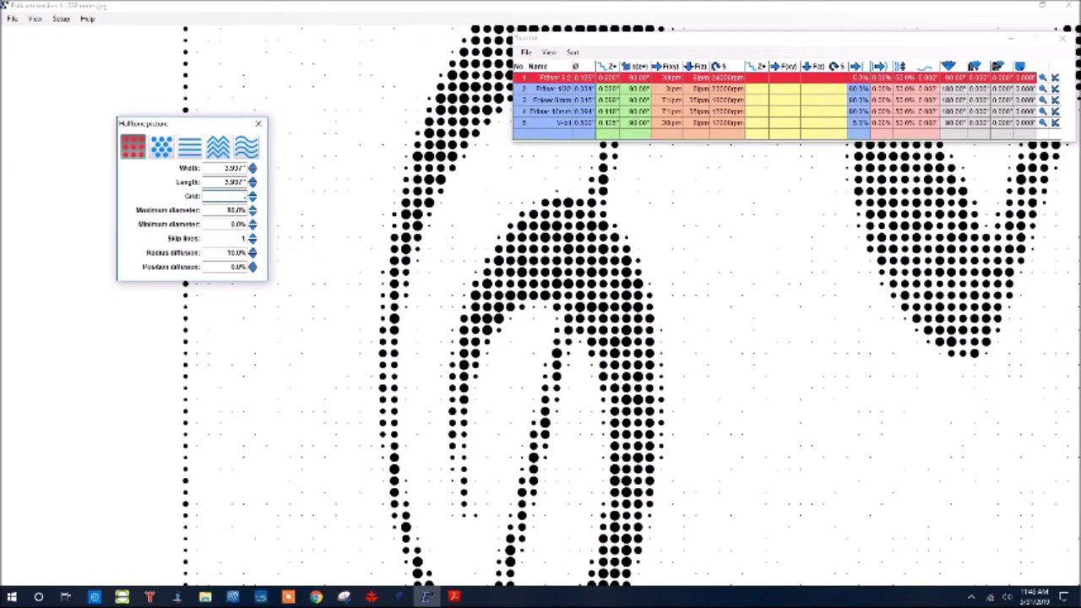
key("Return")
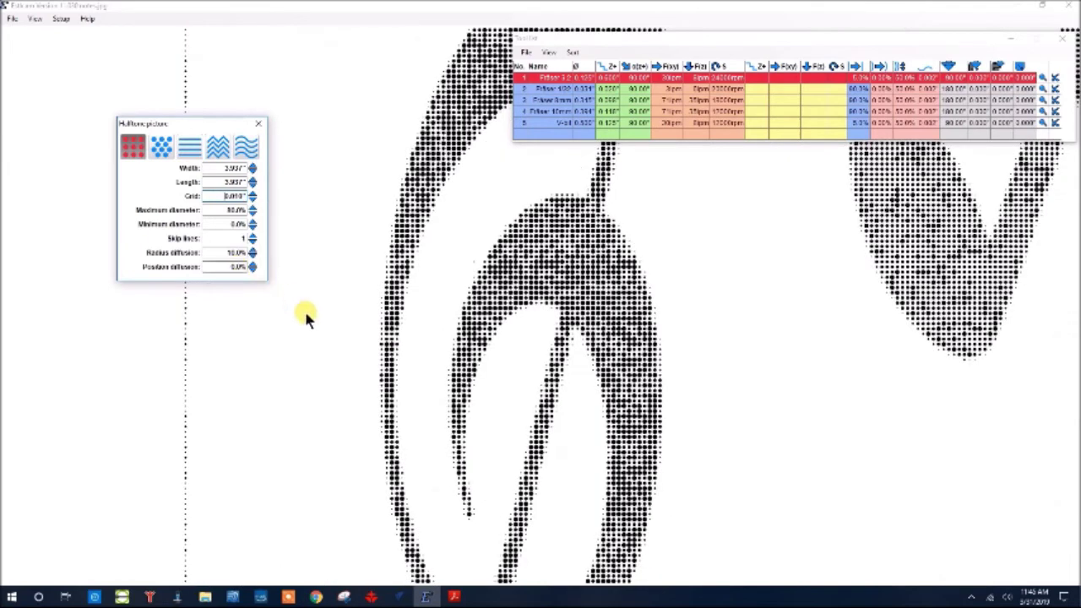
double_click(223, 251)
type("50.0%")
key("Return")
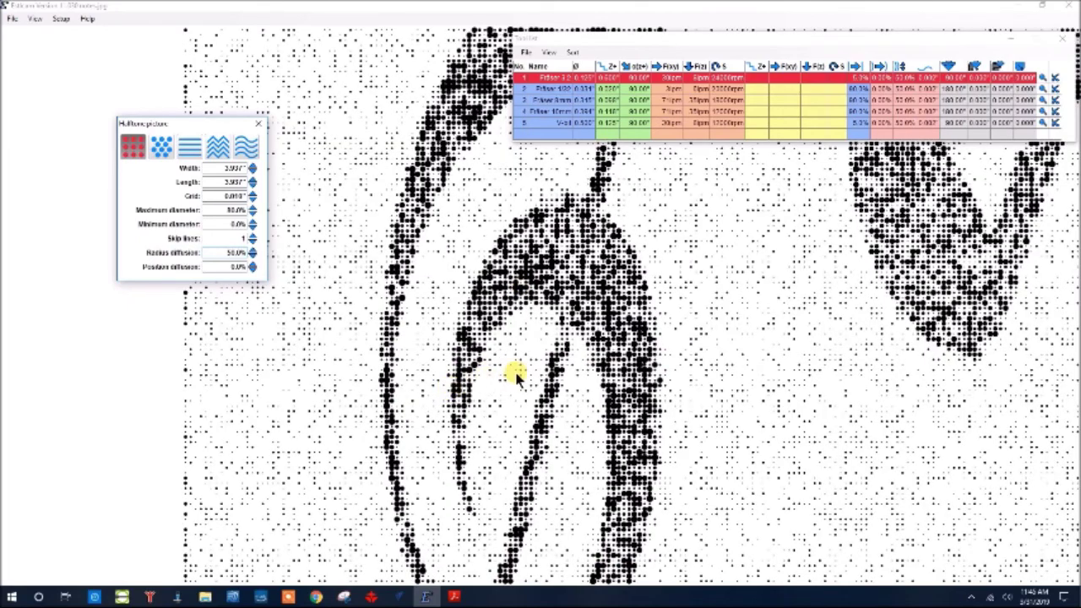
scroll(517, 376, "down", 5)
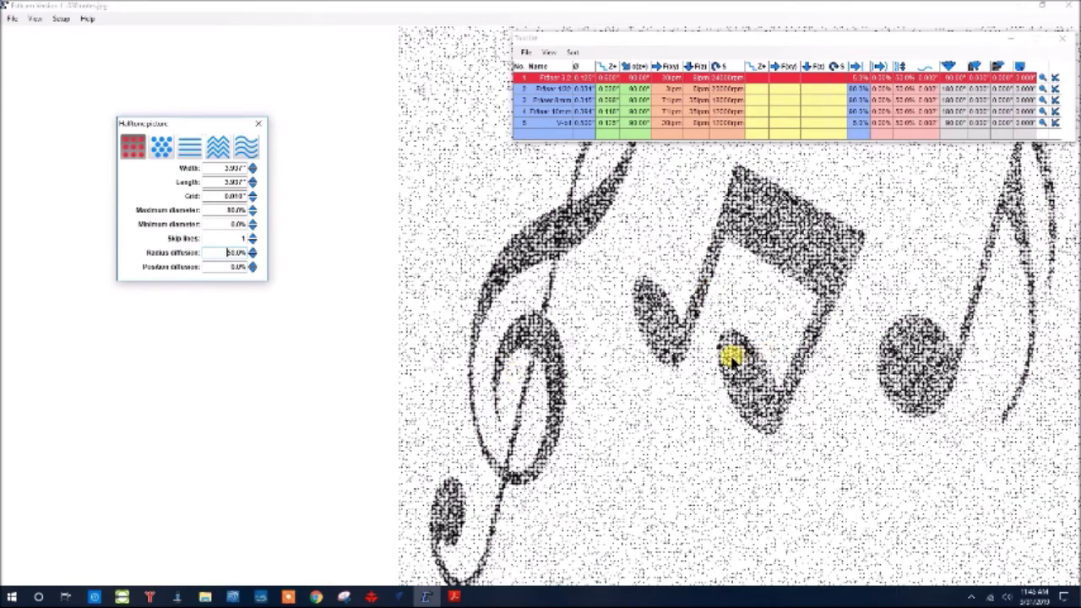
scroll(727, 358, "down", 3)
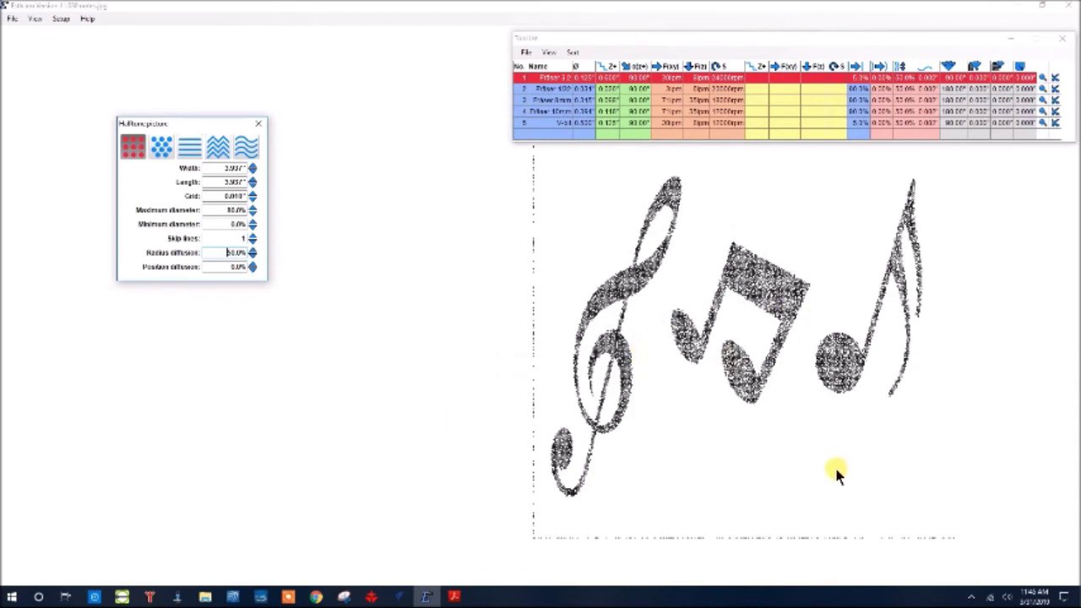
Save the halftone job as a CNC program on the Desktop, overwriting notes.ngc
left_click(14, 25)
left_click(12, 19)
left_click(43, 50)
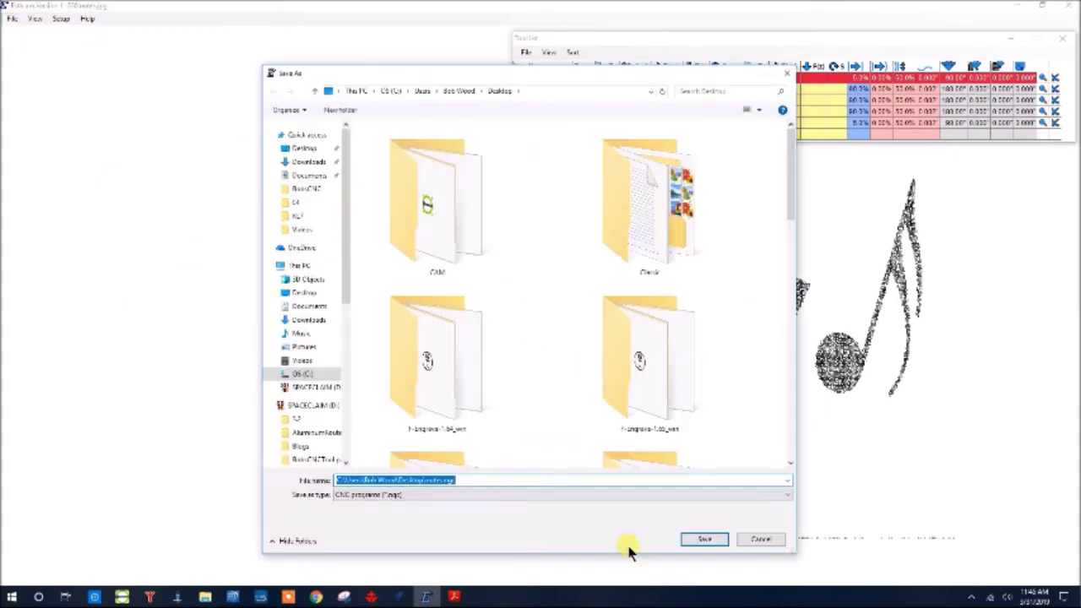
left_click(708, 541)
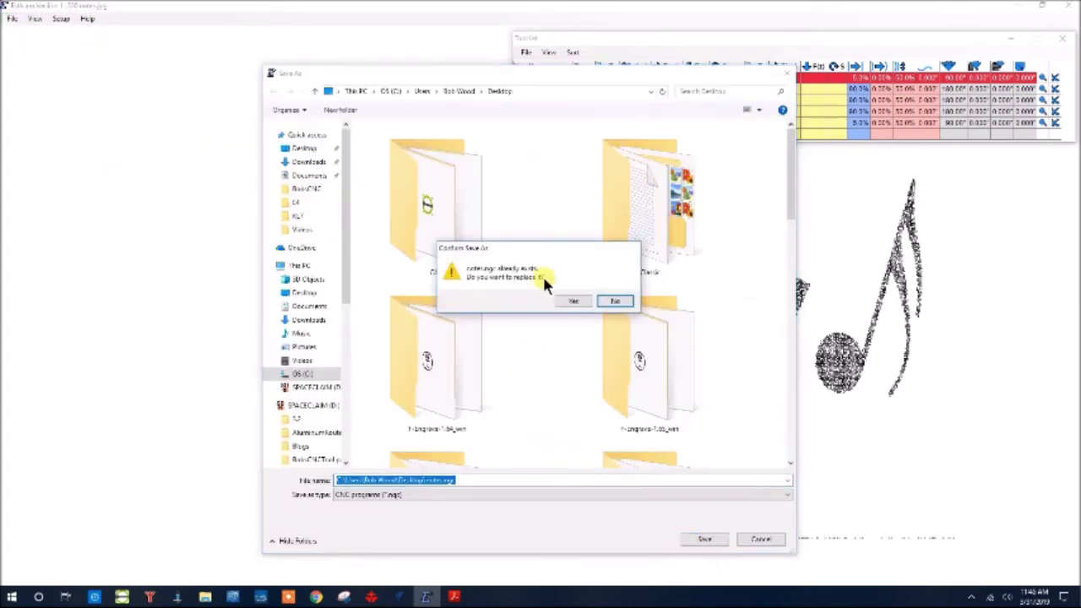
left_click(568, 300)
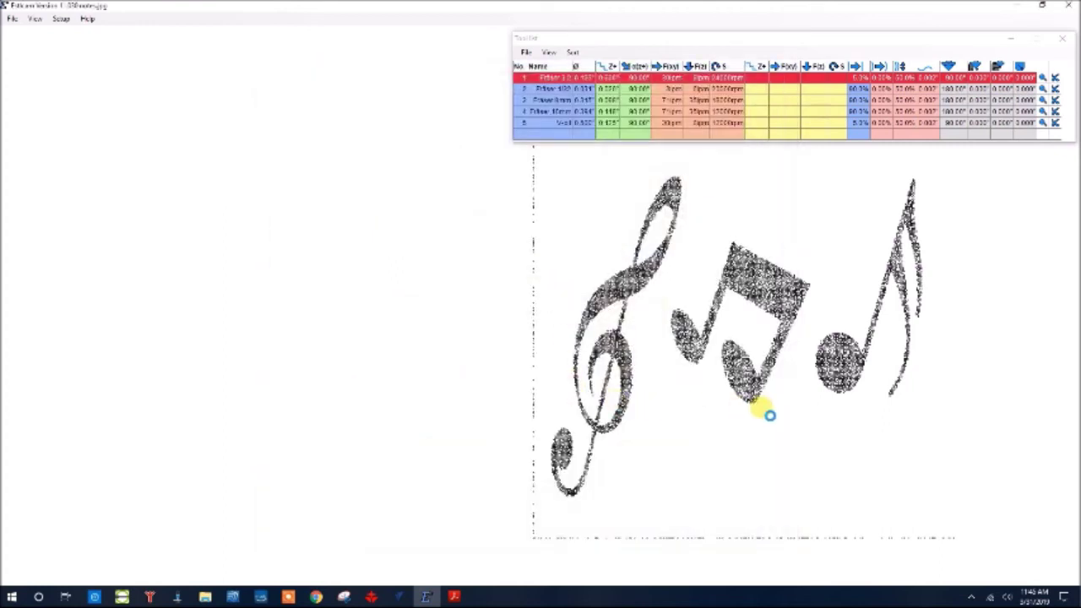